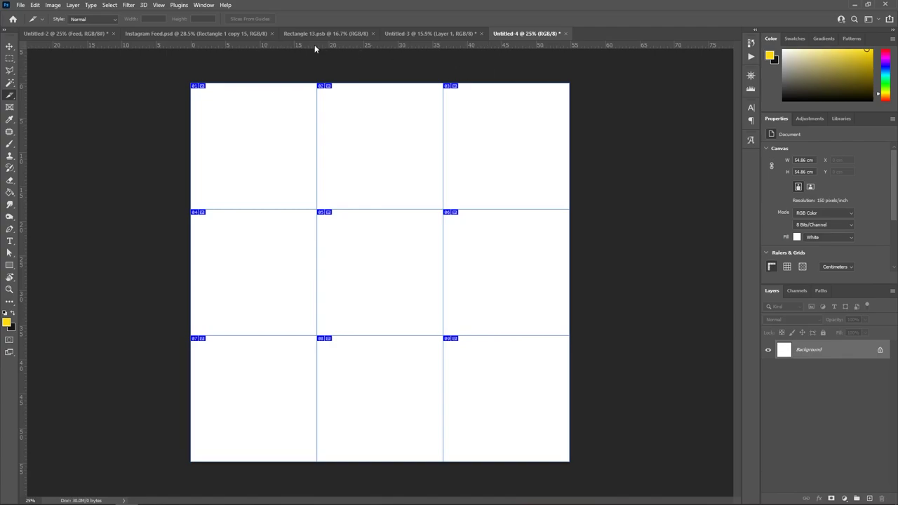
Step: Copy the Feed layer from the Untitled-2 document into Untitled-4, align it with the slice grid and check it by toggling its visibility
left_click(196, 33)
left_click(33, 35)
key("v")
left_click_drag(800, 349, 385, 272)
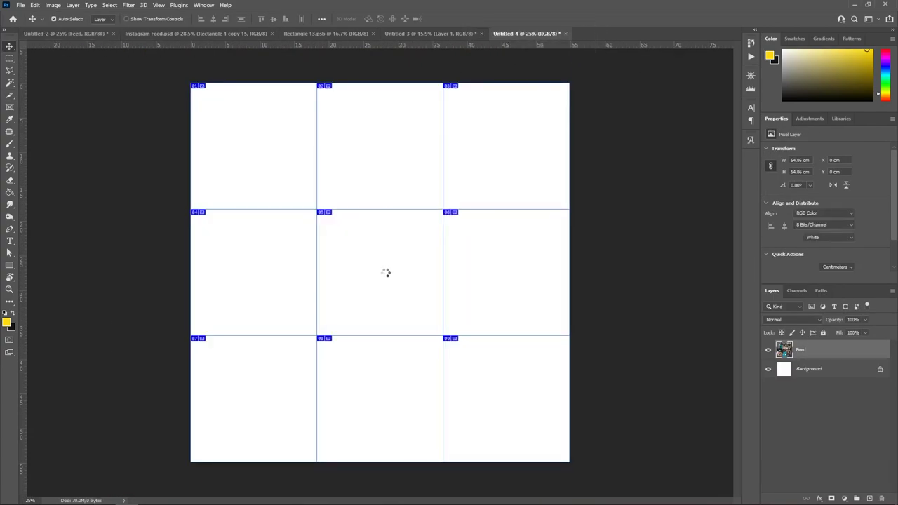
left_click_drag(402, 165, 397, 165)
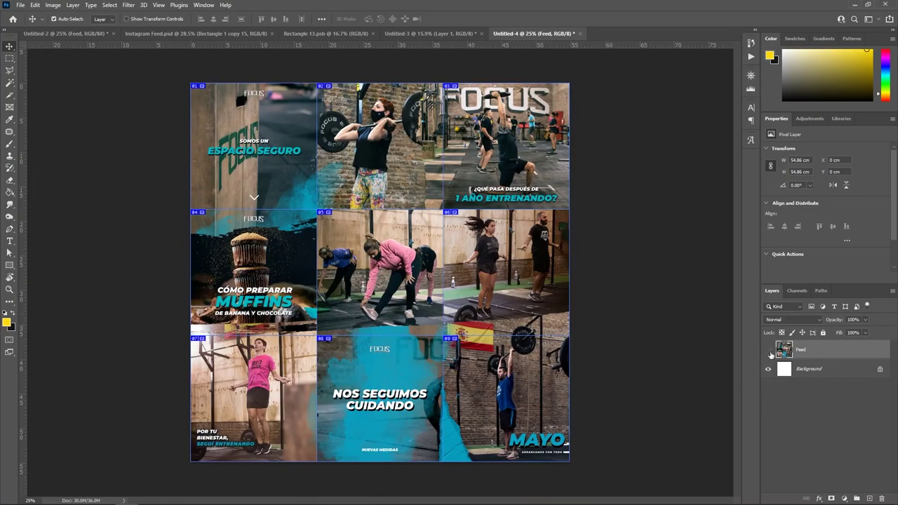
left_click(770, 353)
left_click(769, 354)
scroll(317, 329, "up", 2)
scroll(547, 256, "down", 2)
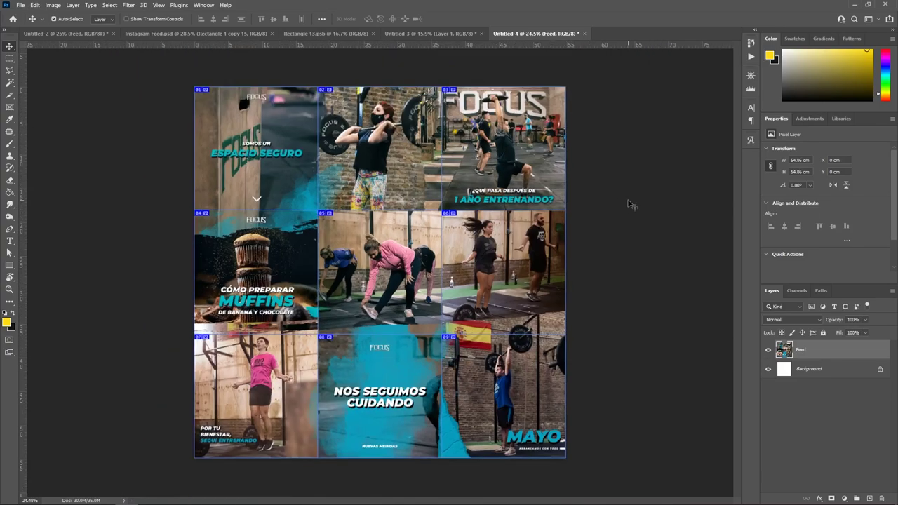
Step: Export all slices for web as JPEG images at quality 100 to the Desktop under the name Untitled-4.jpg
left_click(23, 5)
mouse_move(41, 145)
left_click(198, 189)
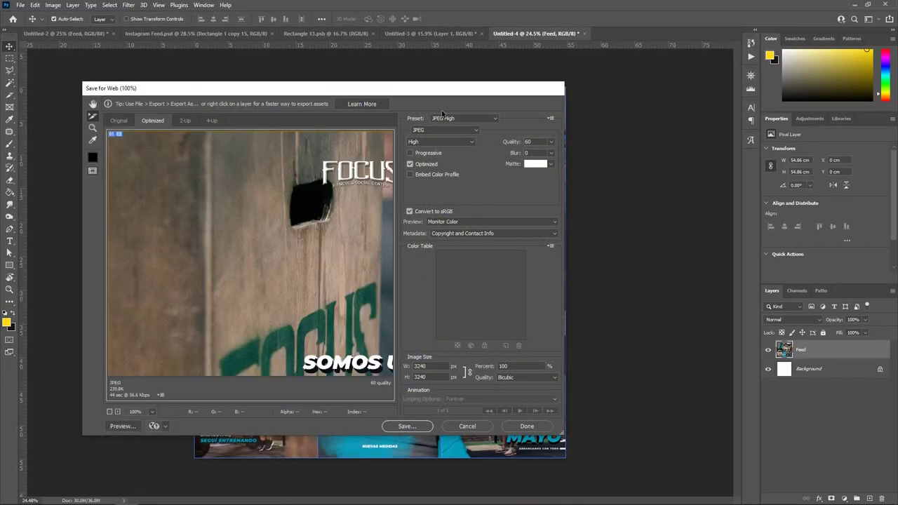
left_click(551, 143)
left_click_drag(560, 158, 559, 156)
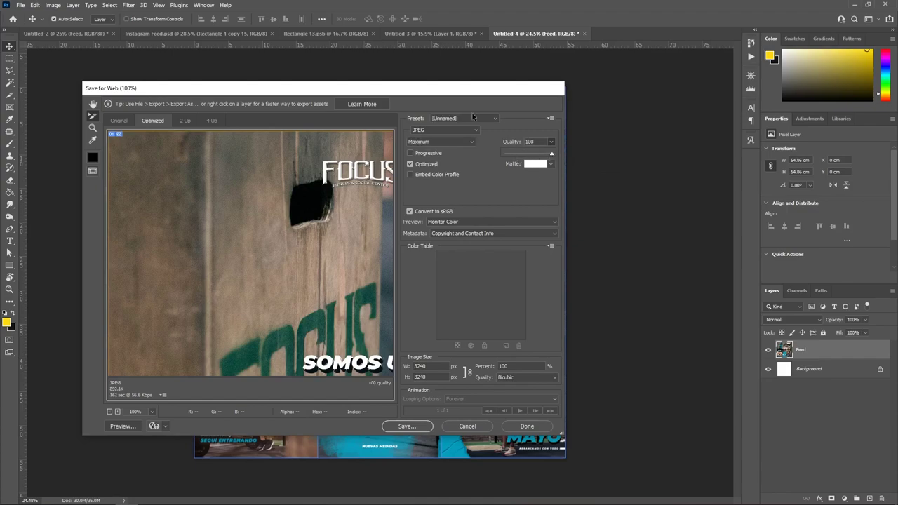
left_click(489, 187)
left_click(407, 426)
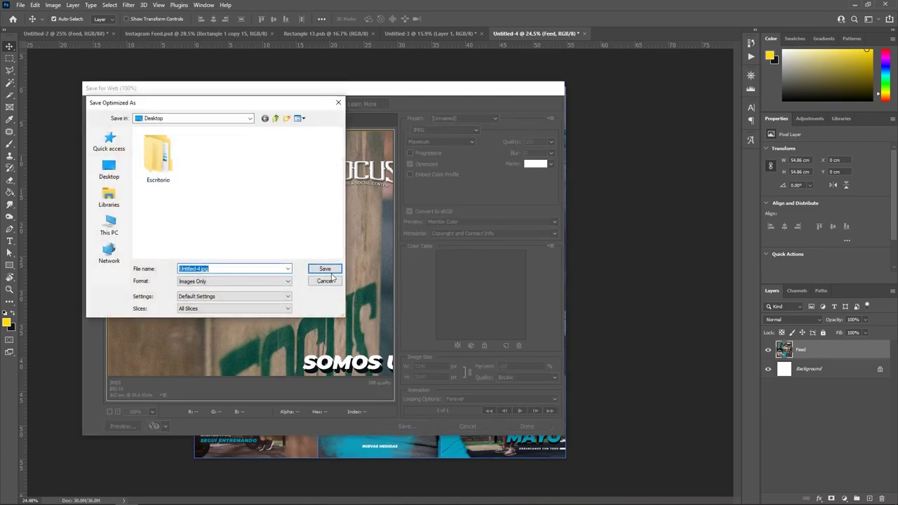
left_click(330, 269)
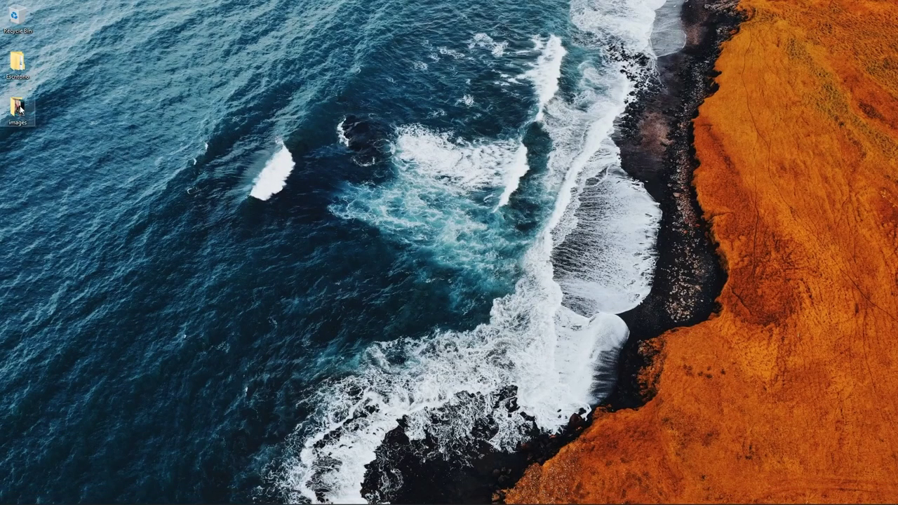
Step: Review the exported slice images one after another in the images folder, starting with Untitled-4_01.jpg
left_click(403, 178)
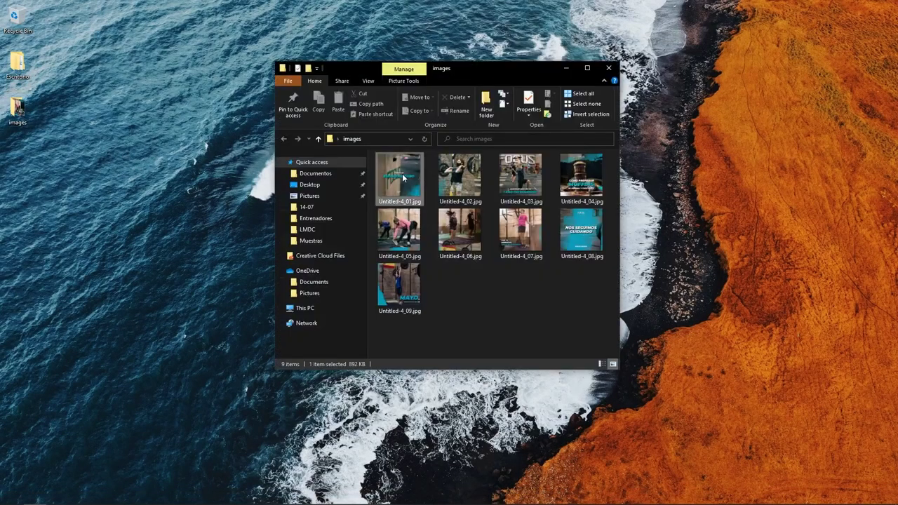
double_click(401, 177)
key("Right")
key("Right")
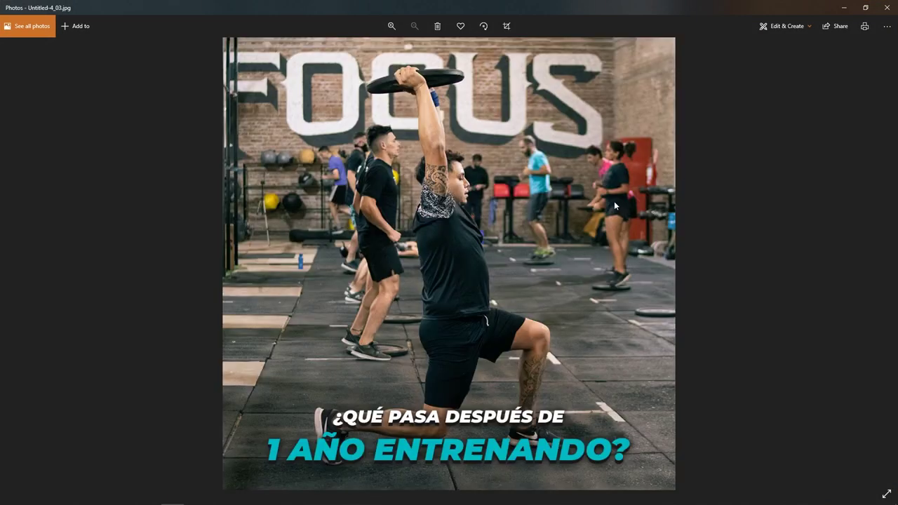
key("Right")
key("Right")
key("Right")
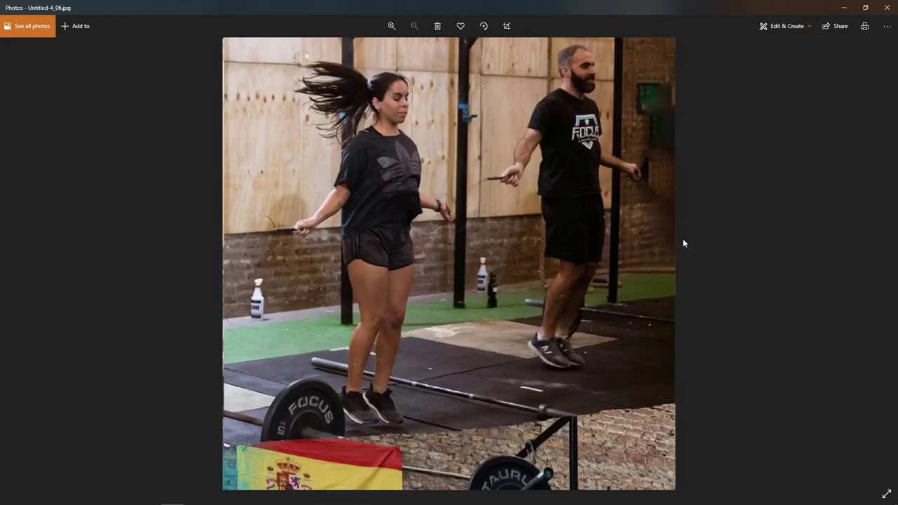
key("Right")
key("Right")
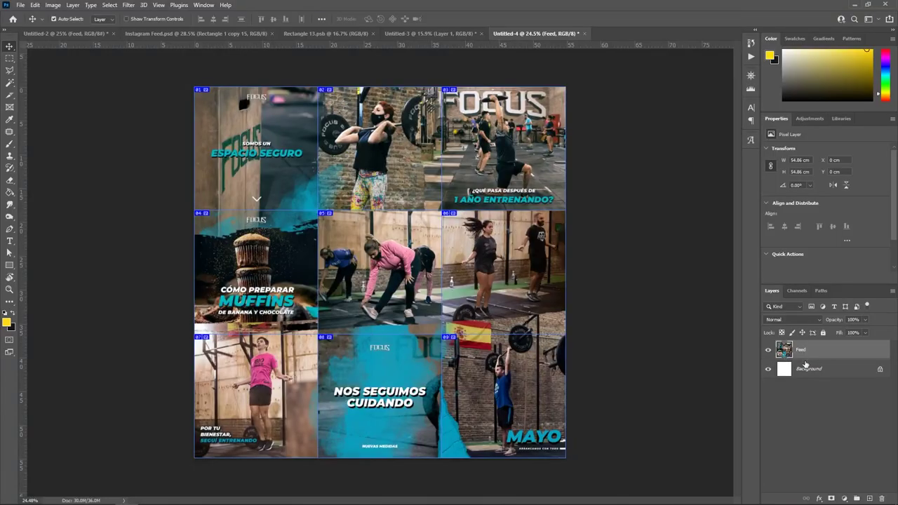
Step: Delete the Feed layer and create a 1080 × 1080 px rectangle shape on the sliced canvas
key("Delete")
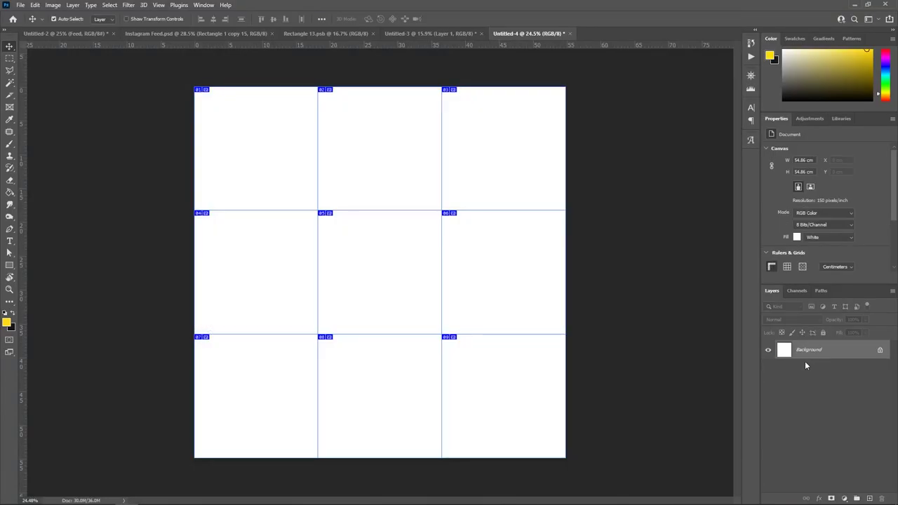
left_click(10, 61)
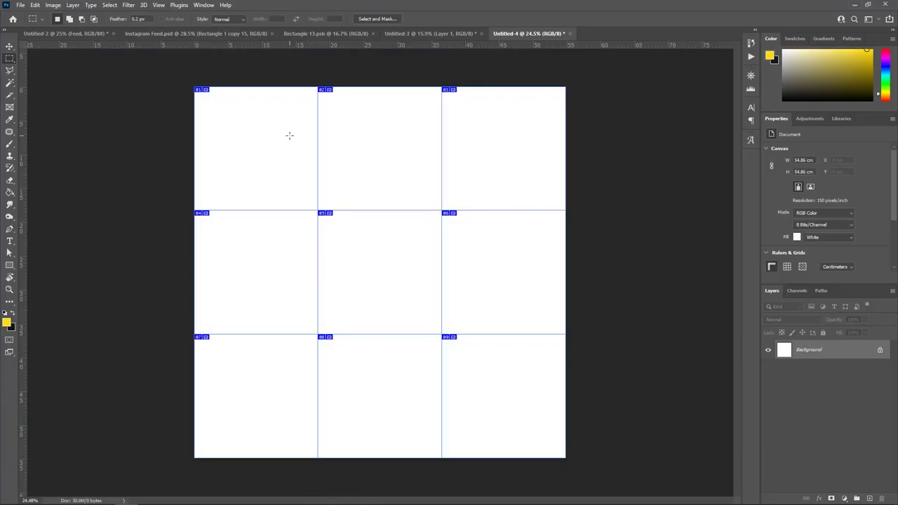
right_click(10, 265)
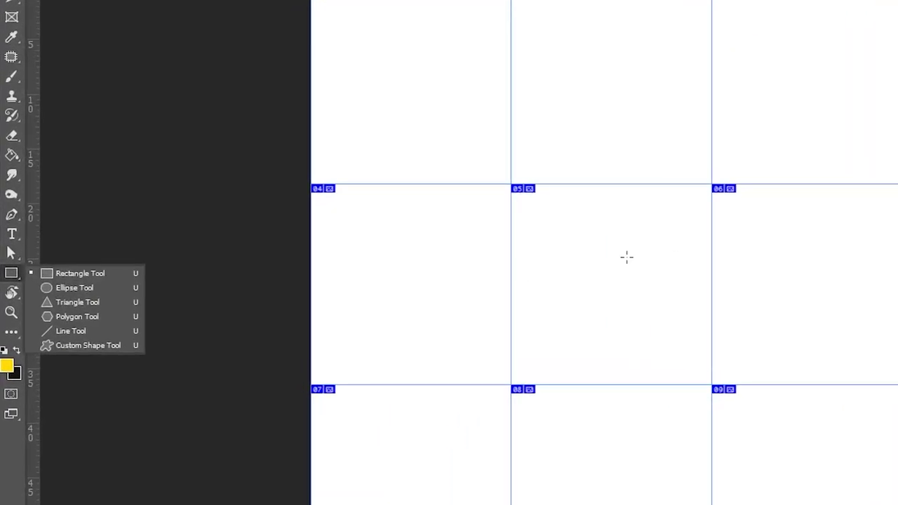
left_click(627, 257)
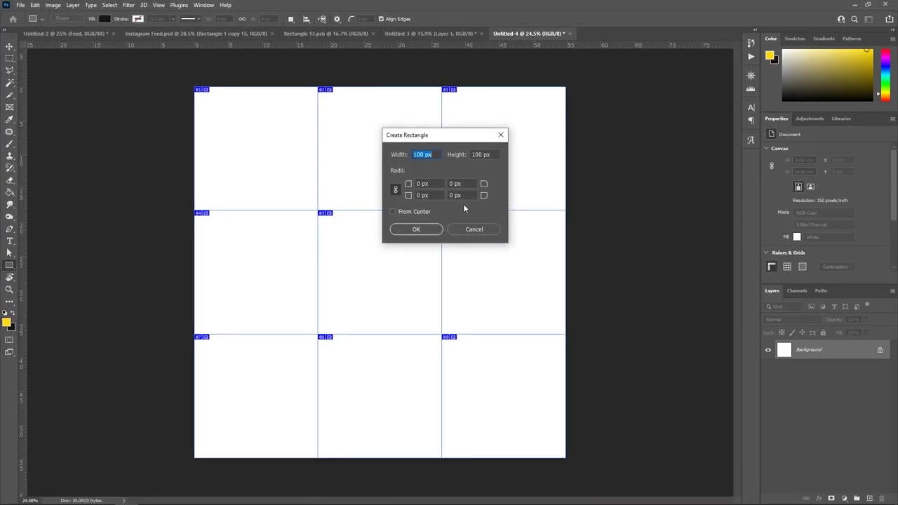
type("1080")
key("Tab")
key("Return")
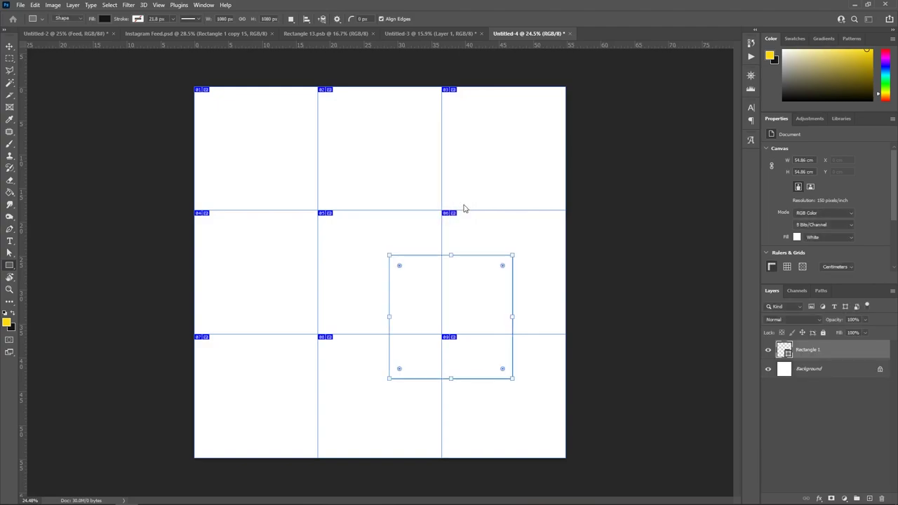
Step: Move the rectangle into slice 09 at the canvas's lower-right corner and convert its layer to a smart object
left_click(10, 45)
left_click_drag(458, 284, 502, 374)
right_click(819, 354)
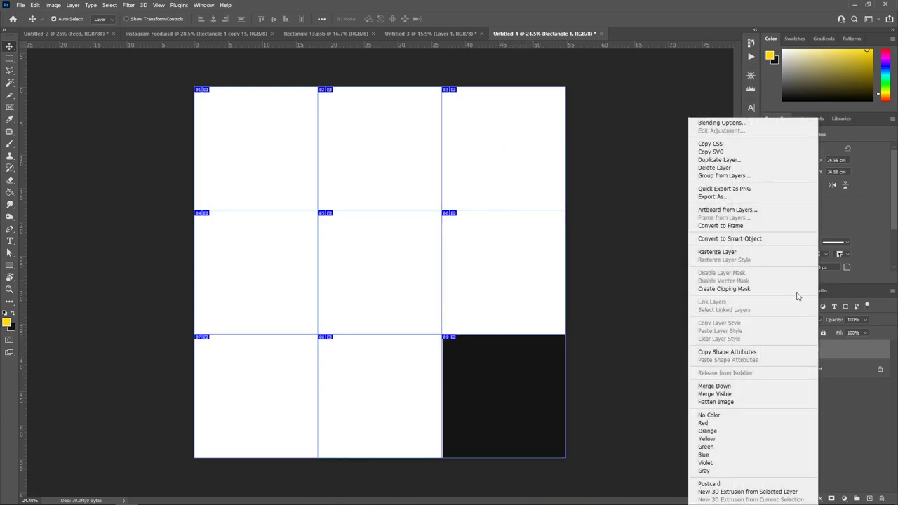
left_click(755, 240)
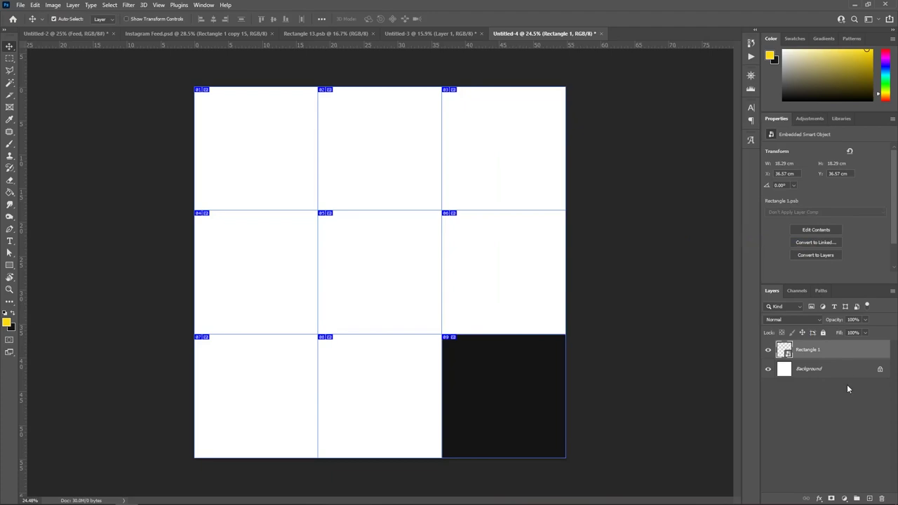
Step: Open the Rectangle 1 smart object, place Layer 1.png from the Post folder in it, save and close it
double_click(784, 351)
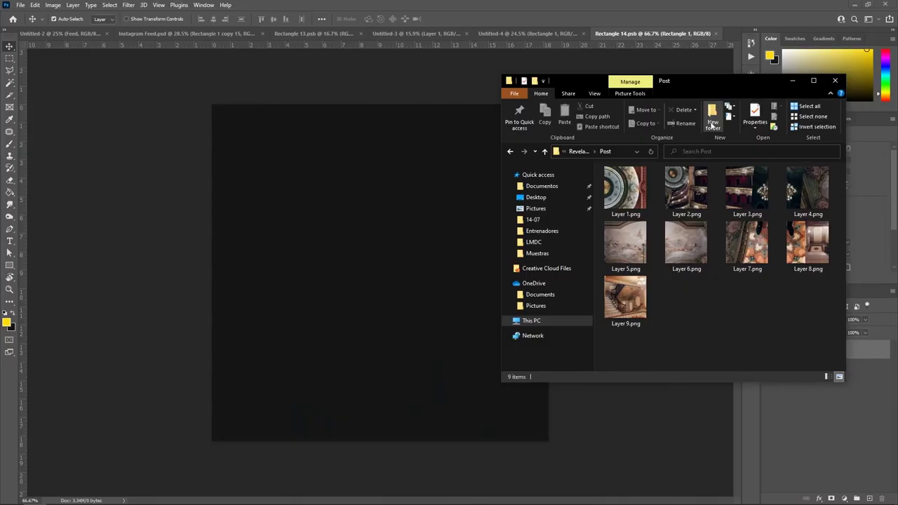
left_click_drag(678, 190, 381, 231)
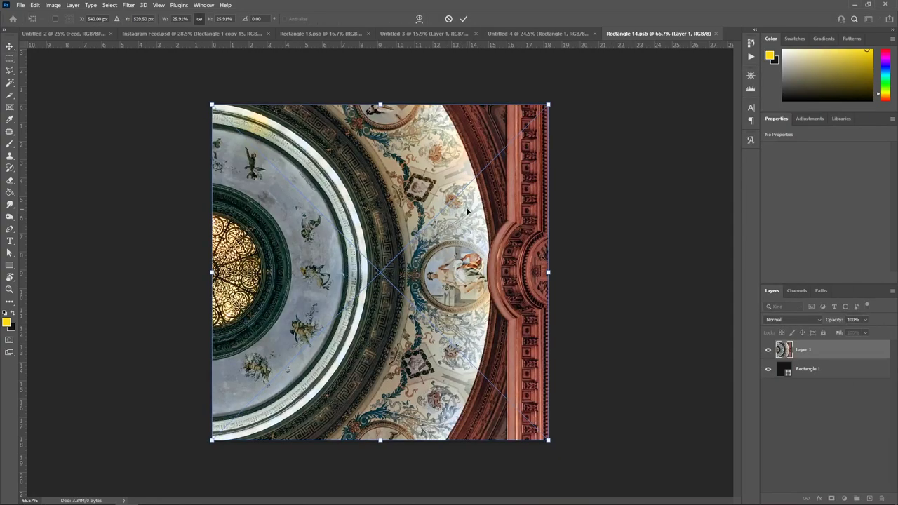
key("Return")
key("ctrl+s")
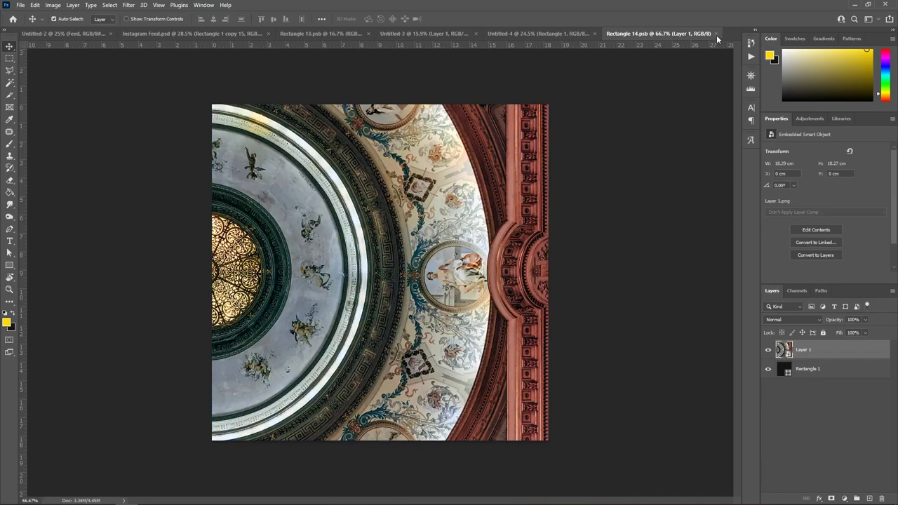
left_click(716, 33)
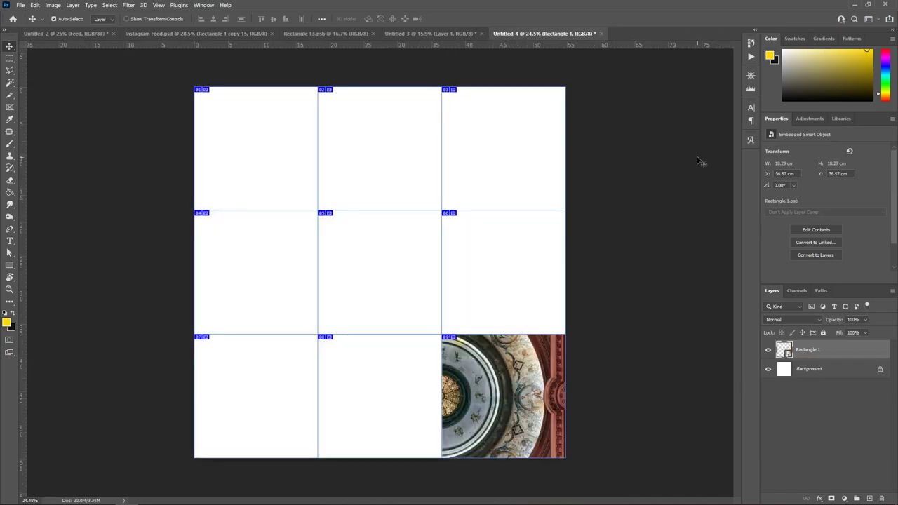
Step: Create a second 1080 × 1080 px rectangle shape on the sliced canvas
key("u")
left_click(505, 196)
left_click(475, 227)
left_click(319, 273)
type("1080")
key("Tab")
type("10")
key("Return")
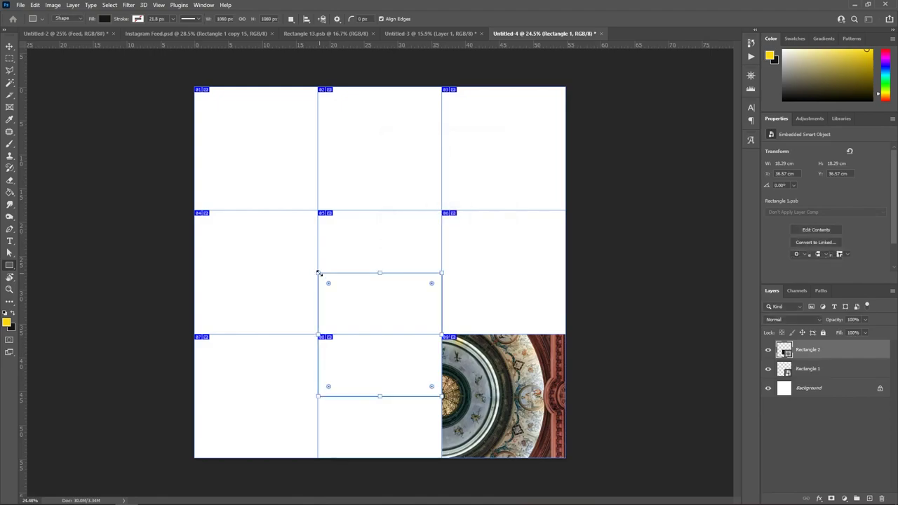
Step: Move the second rectangle into slice 08 and convert its layer to a smart object
key("v")
left_click_drag(385, 306, 385, 368)
right_click(805, 353)
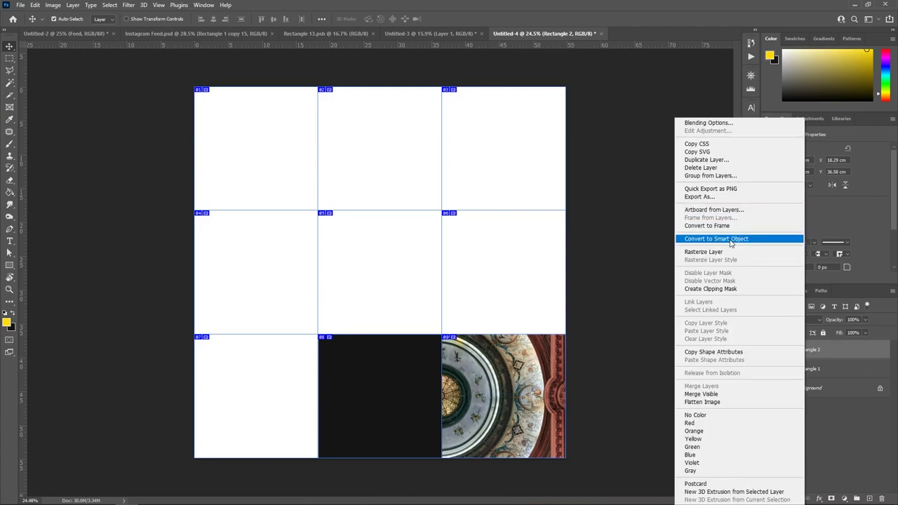
left_click(729, 239)
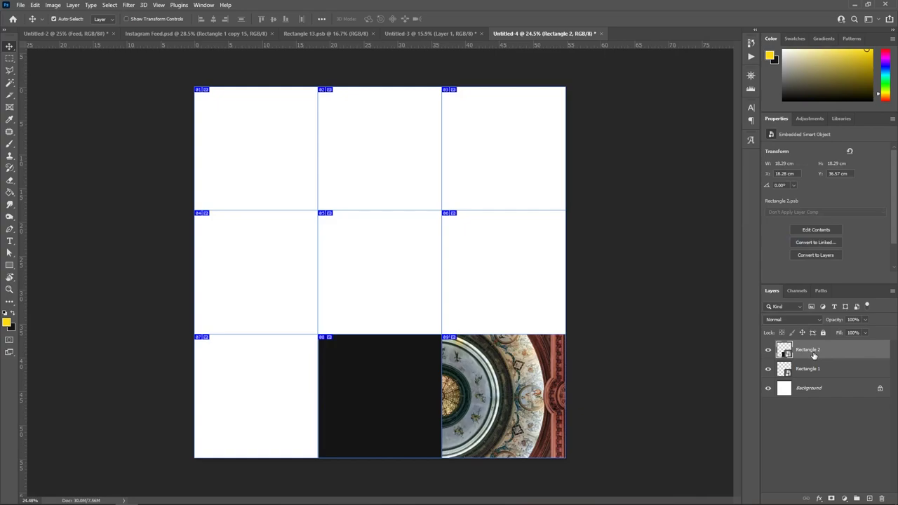
Step: Fill the remaining empty slices with independent duplicates of Rectangle 2 made with New Smart Object via Copy
right_click(813, 355)
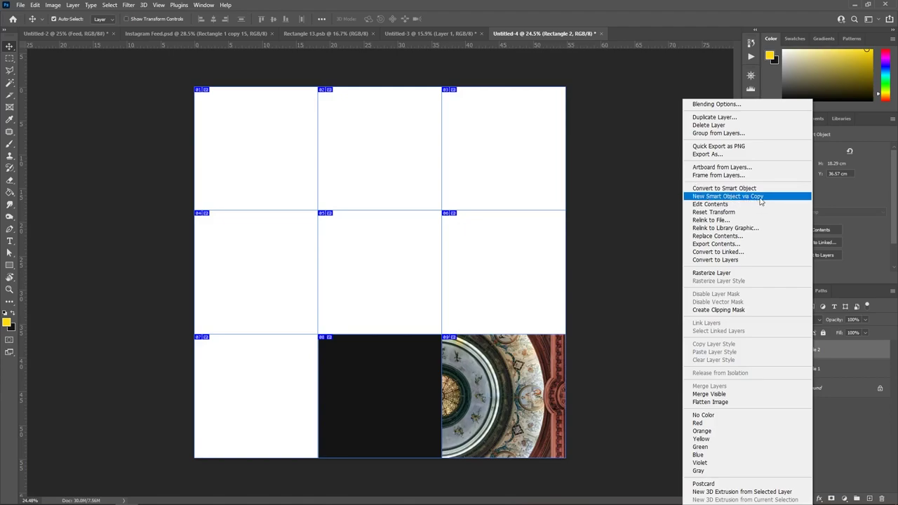
left_click(761, 201)
left_click_drag(361, 380, 256, 272)
right_click(811, 357)
left_click(725, 196)
right_click(811, 350)
left_click(725, 195)
left_click_drag(257, 272, 256, 149)
left_click(724, 196)
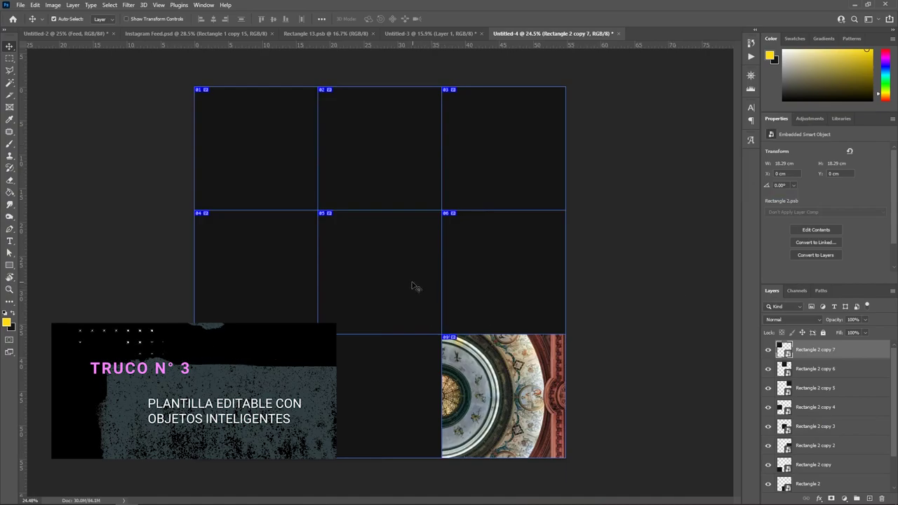
Step: Place Layer 2.png inside the smart object of the grid's centre cell, then close it and save the changes
left_click(784, 426)
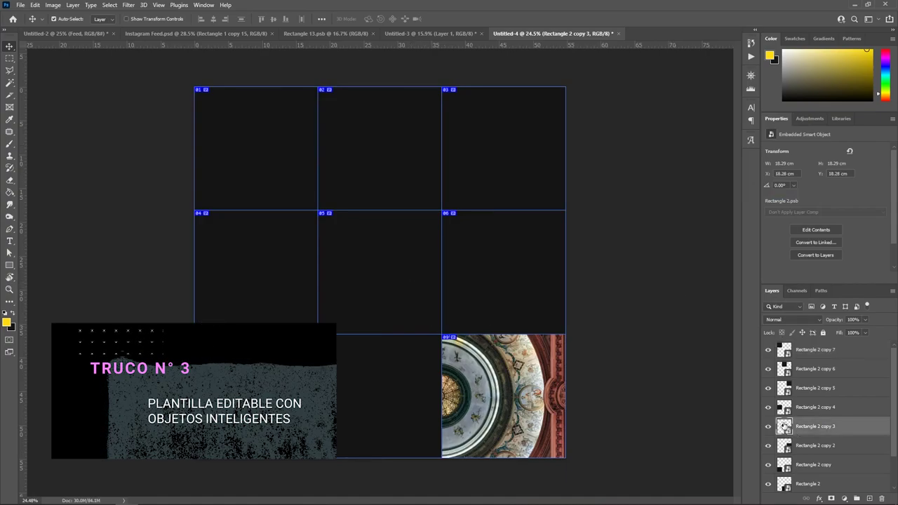
double_click(784, 426)
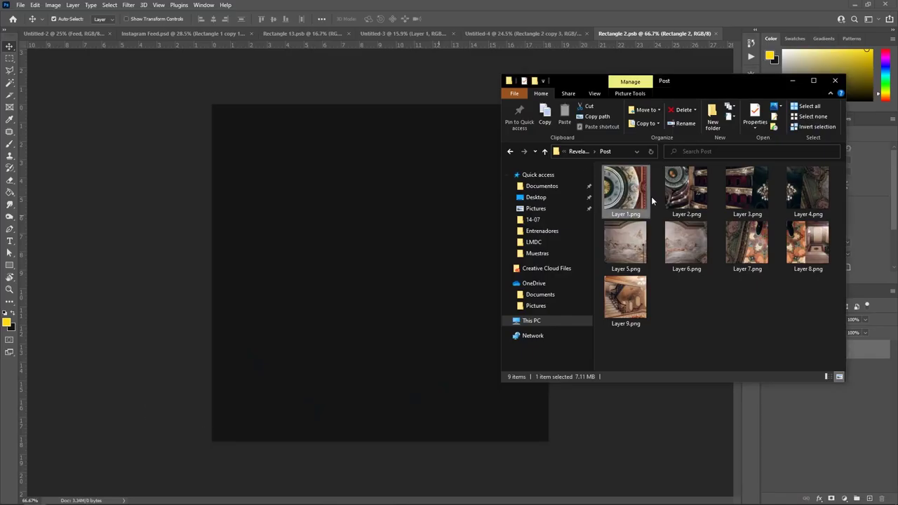
left_click(702, 207)
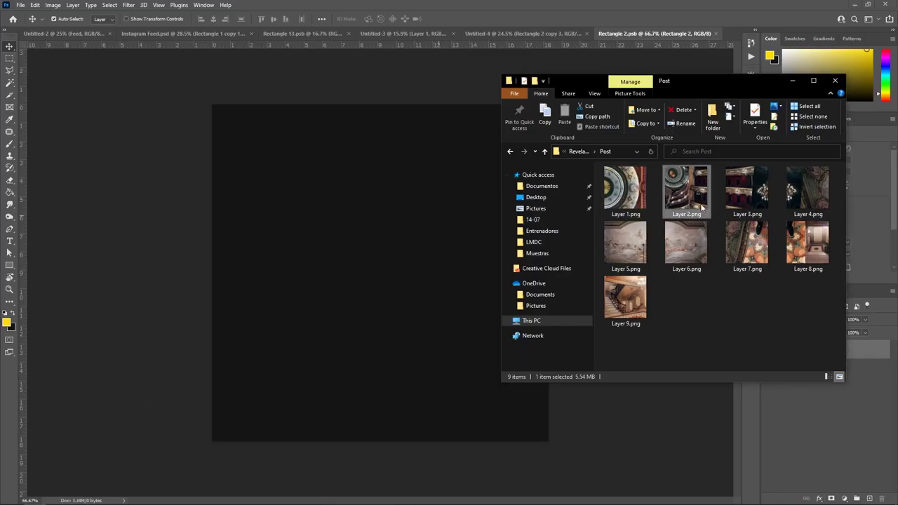
left_click_drag(701, 206, 407, 237)
key("Return")
key("m")
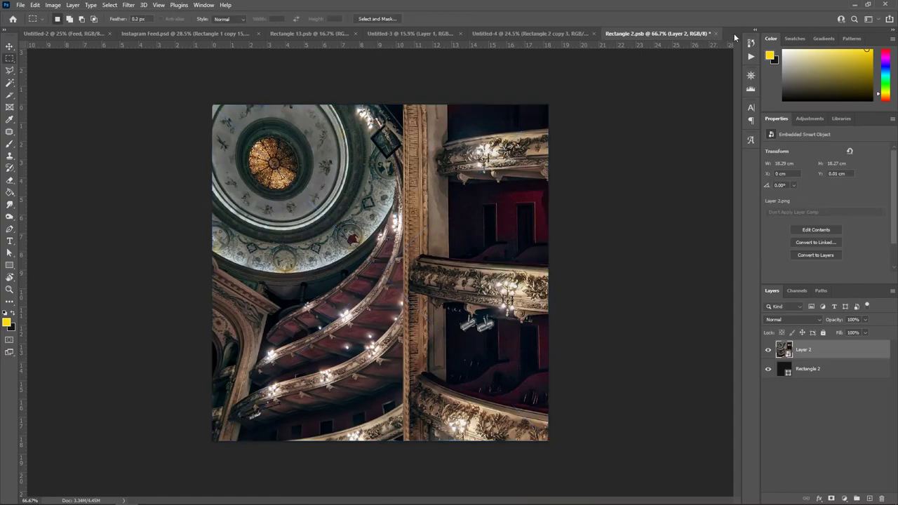
left_click(716, 34)
left_click(405, 191)
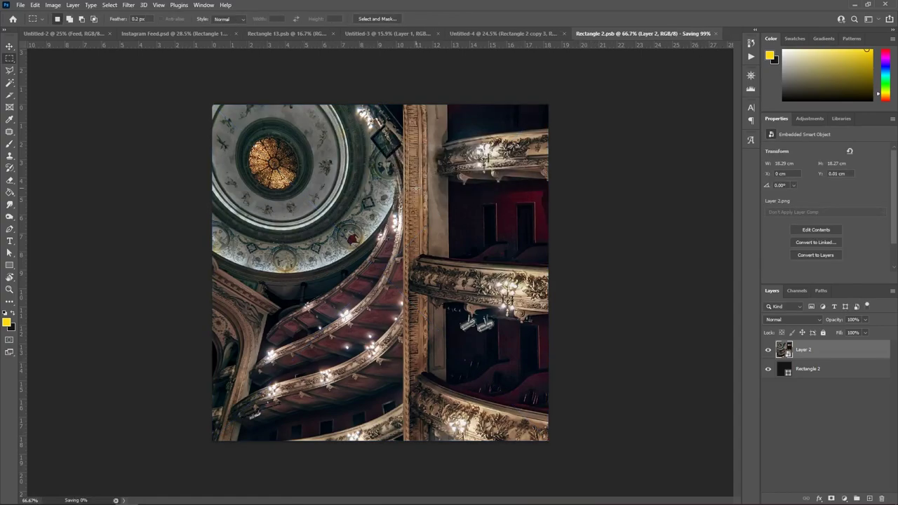
Step: Open the smart object for slice 01, Rectangle 2 copy 7, and place Layer 9.png inside it
key("v")
key("alt+shift+]")
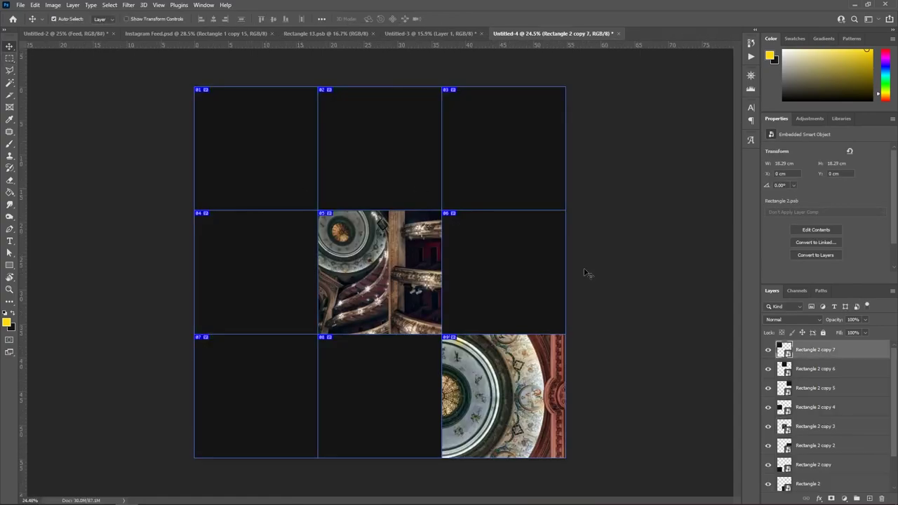
double_click(779, 354)
key("alt+Tab")
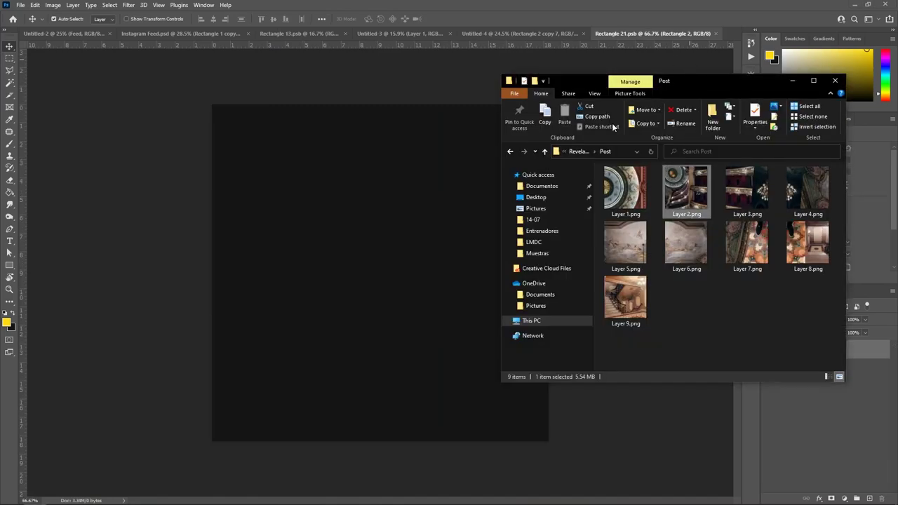
left_click_drag(748, 245, 481, 191)
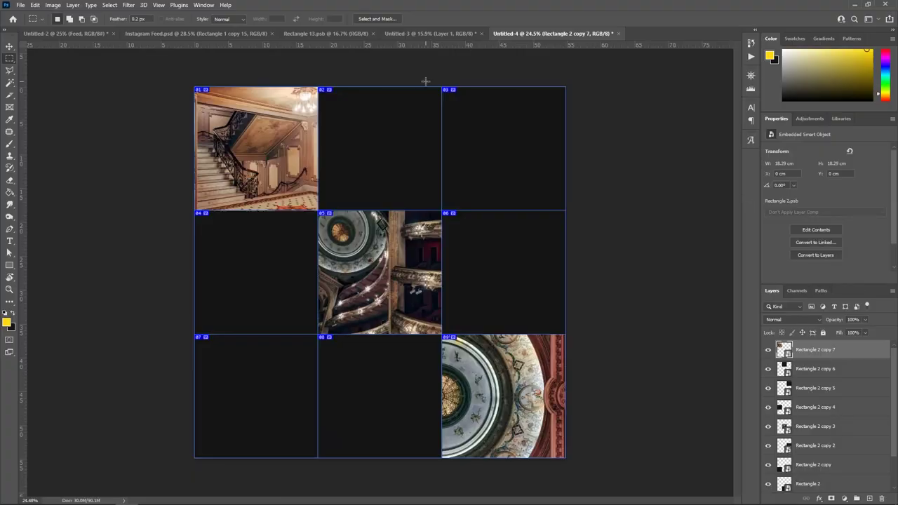
Step: Open the smart object for slice 02, Rectangle 2 copy 6, for editing
key("v")
left_click(395, 163)
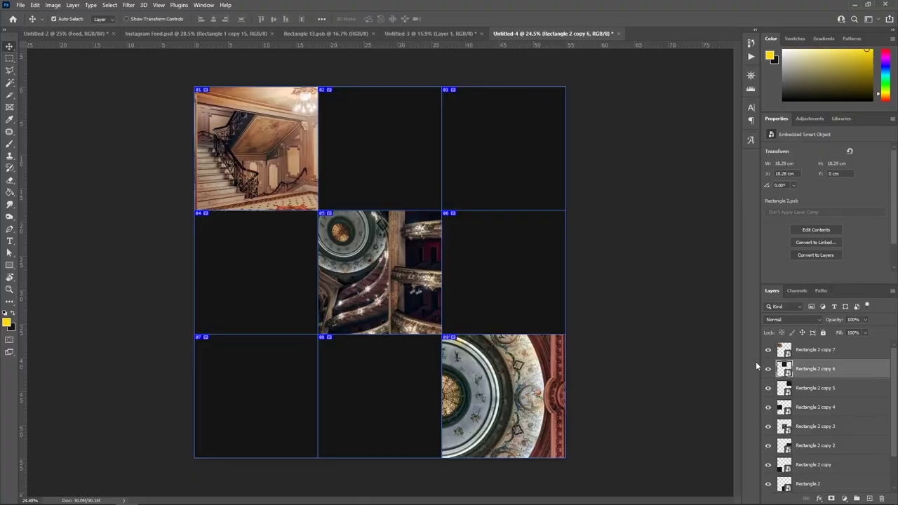
double_click(784, 369)
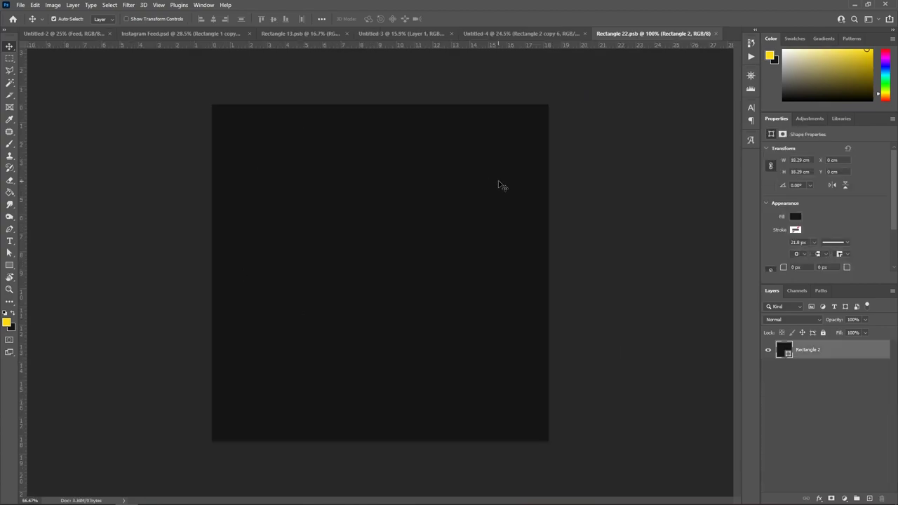
Step: Extend the canvas from a middle-left anchor to a width of 1080*8 pixels, keeping the height at 1080 pixels
key("ctrl+minus")
key("ctrl+minus")
key("ctrl+minus")
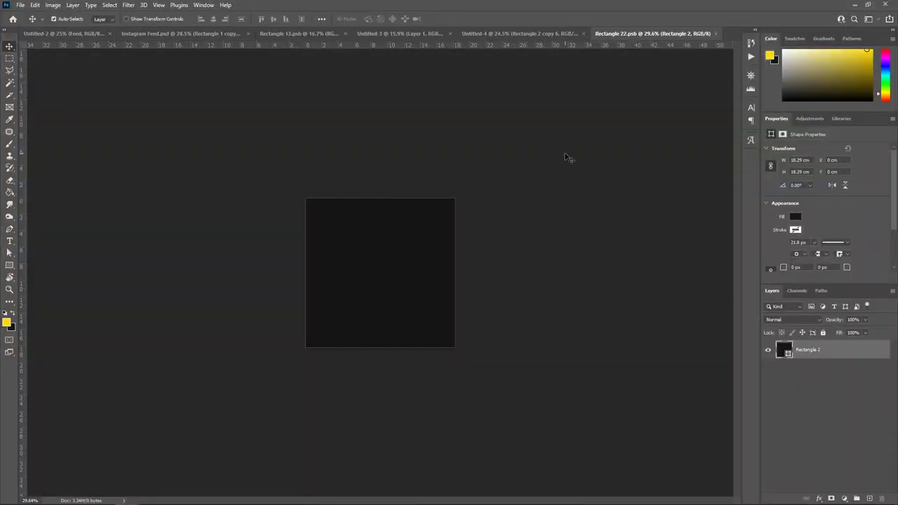
left_click(54, 6)
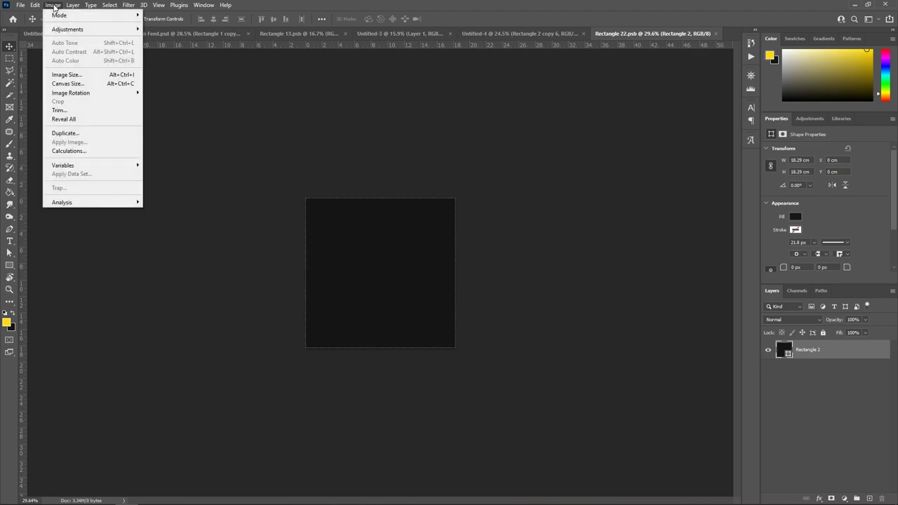
left_click(68, 84)
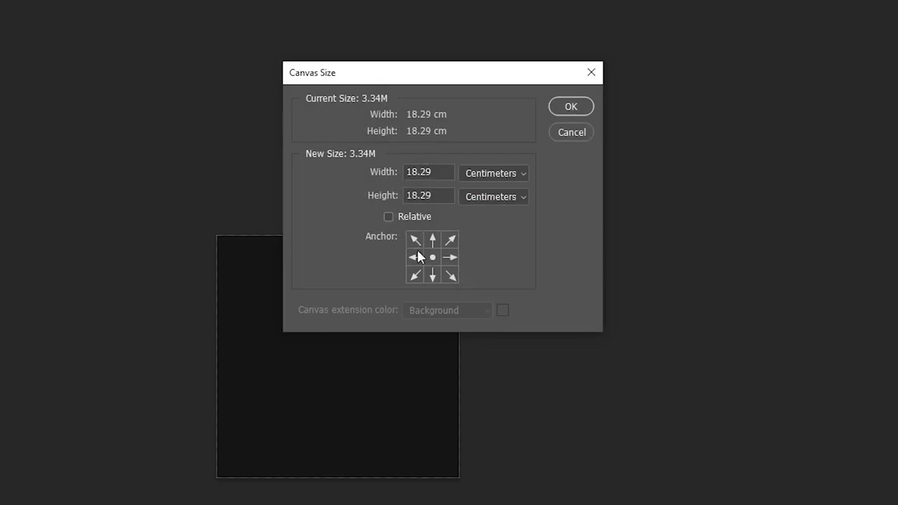
left_click(413, 258)
left_click(519, 174)
left_click(507, 200)
left_click_drag(372, 174, 437, 175)
left_click(379, 169)
type("1080*")
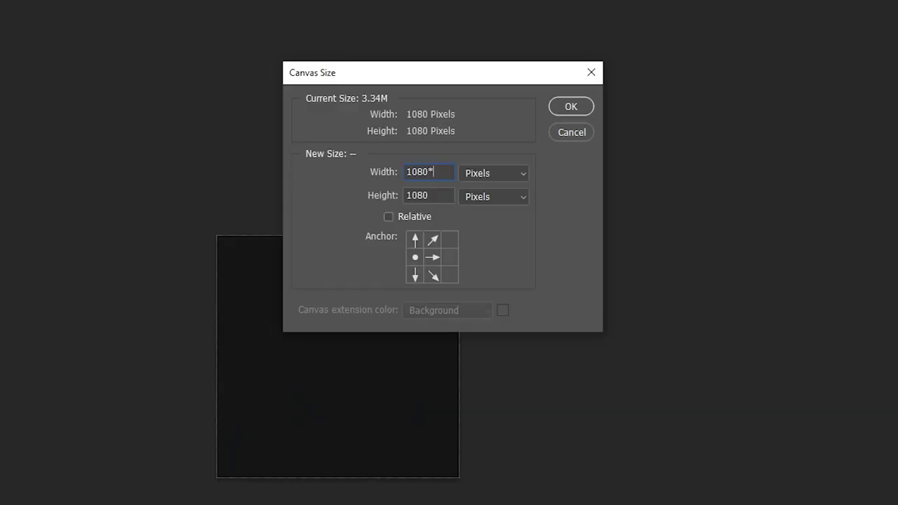
type("8")
key("Return")
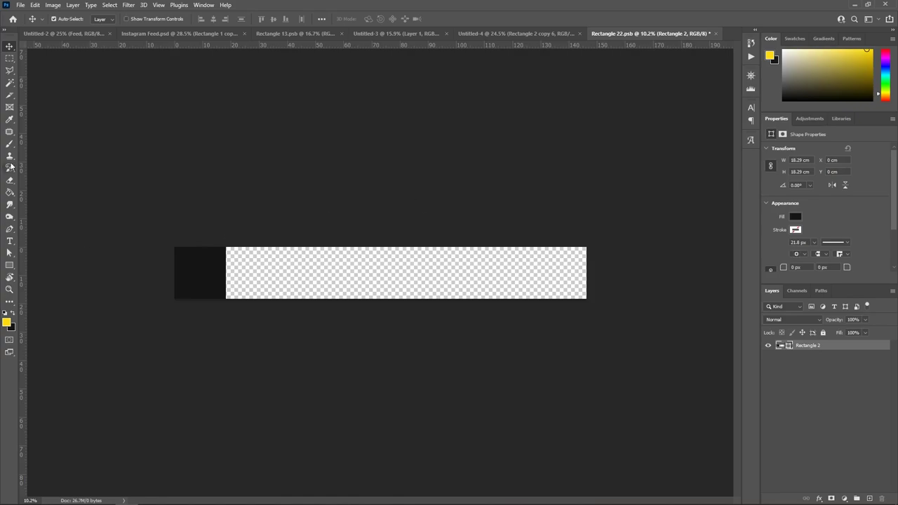
Step: Divide the canvas into 8 evenly spaced slices across, with horizontal division turned off
left_click(9, 94)
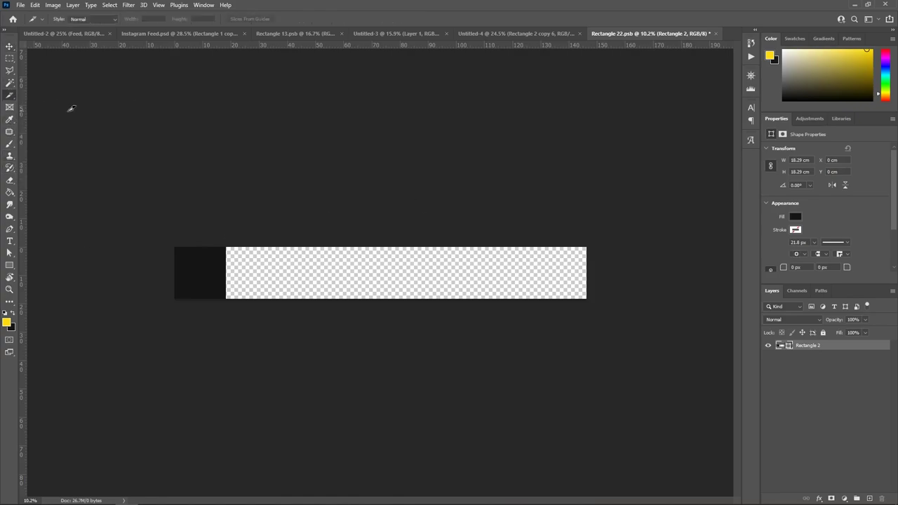
right_click(300, 264)
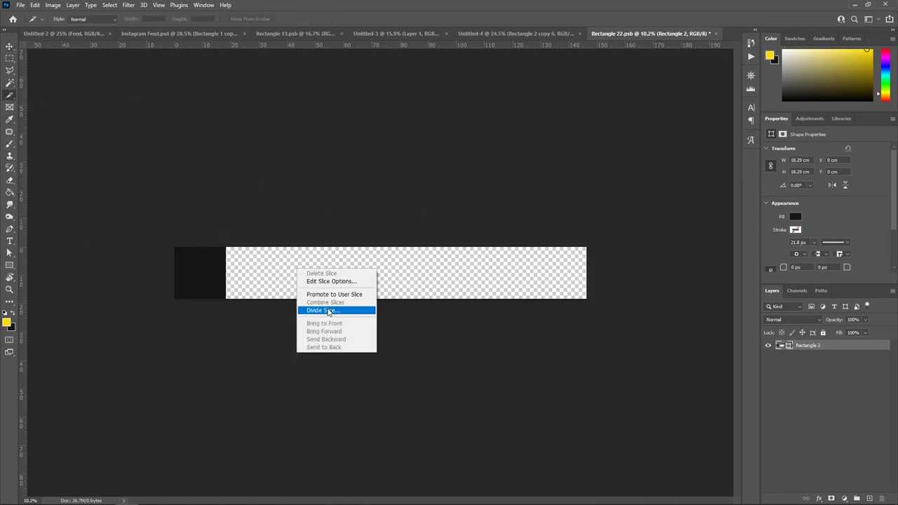
left_click(324, 310)
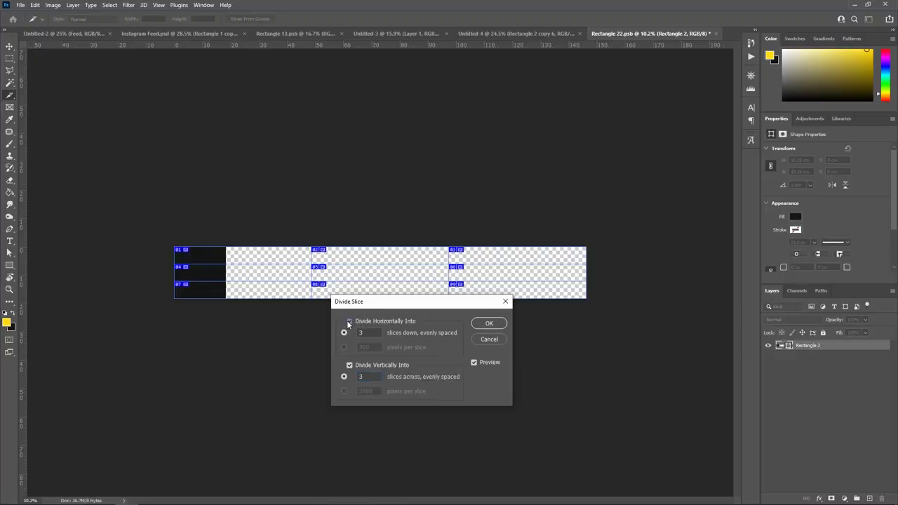
left_click(348, 321)
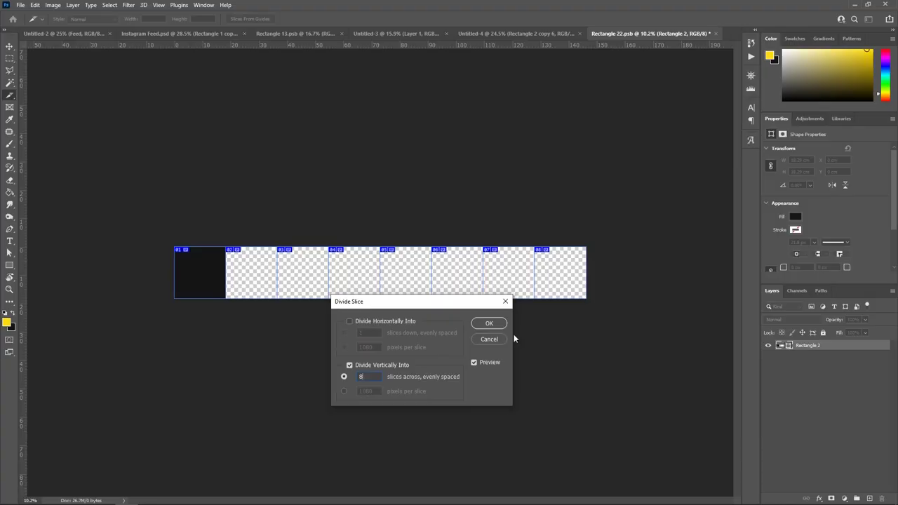
left_click(484, 324)
key("ctrl+0")
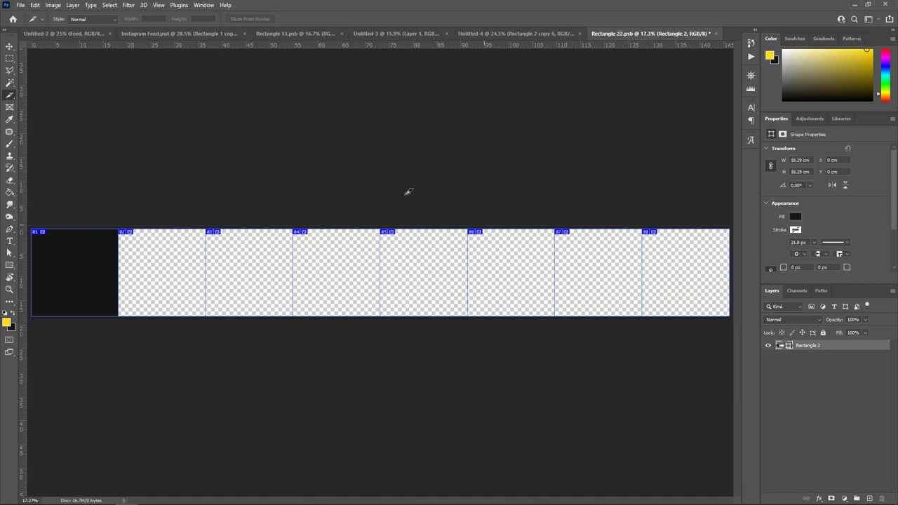
Step: Place Layer 1.png through Layer 8.png from the Post folder side by side across the eight slices
left_click(10, 60)
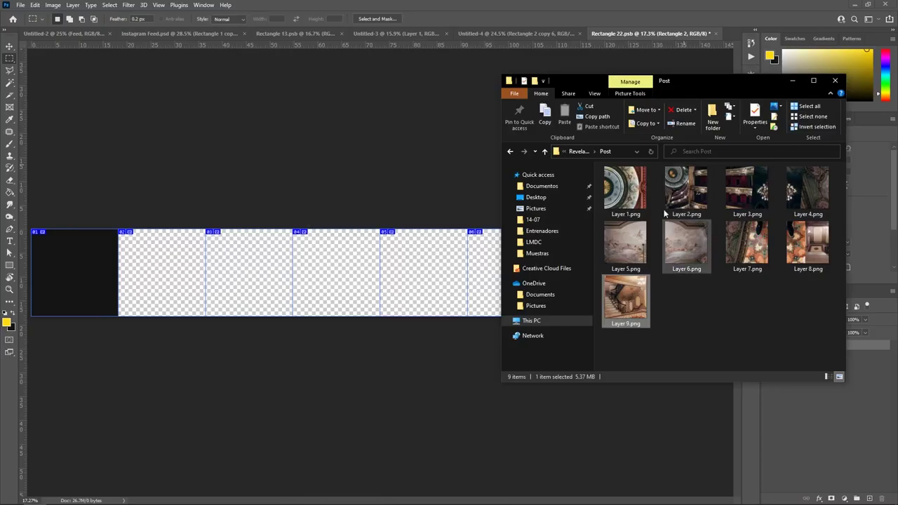
left_click_drag(610, 237, 61, 278)
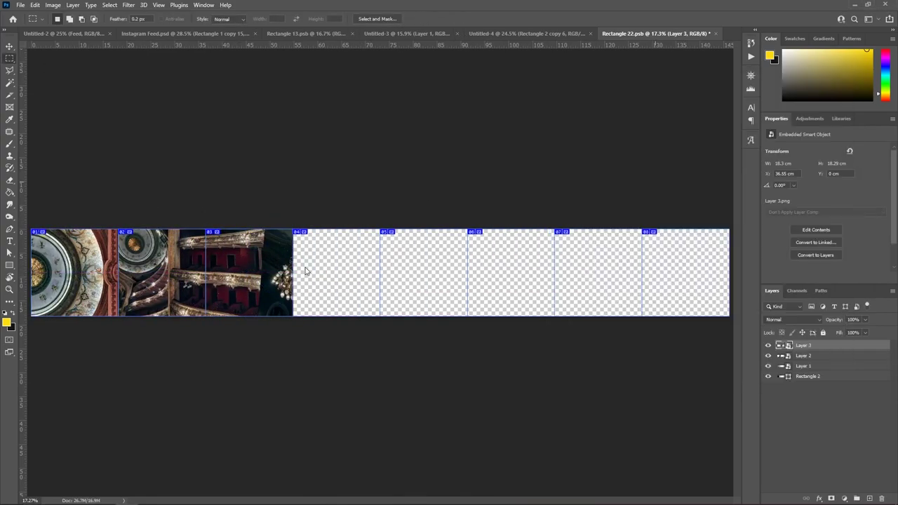
left_click(687, 246)
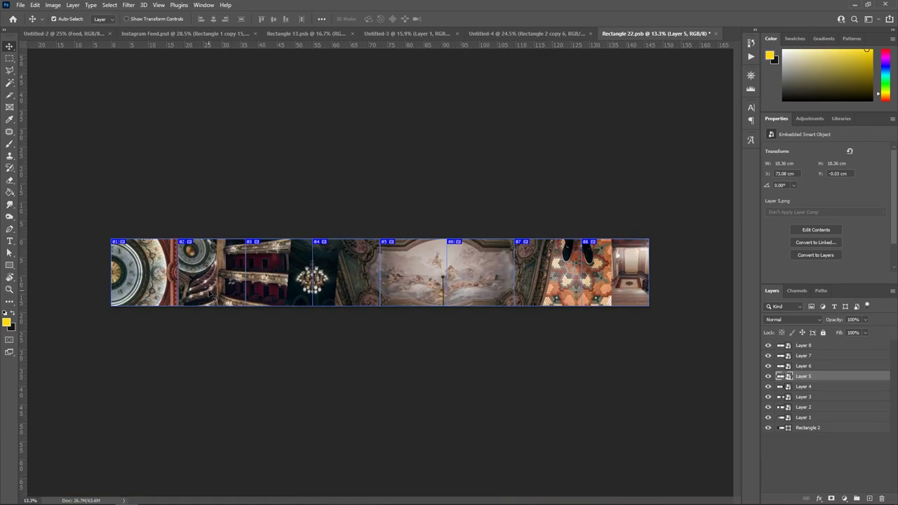
Step: Examine how the neighbouring images join along the carousel strip, from slice 01 to slice 06
scroll(179, 296, "up", 5)
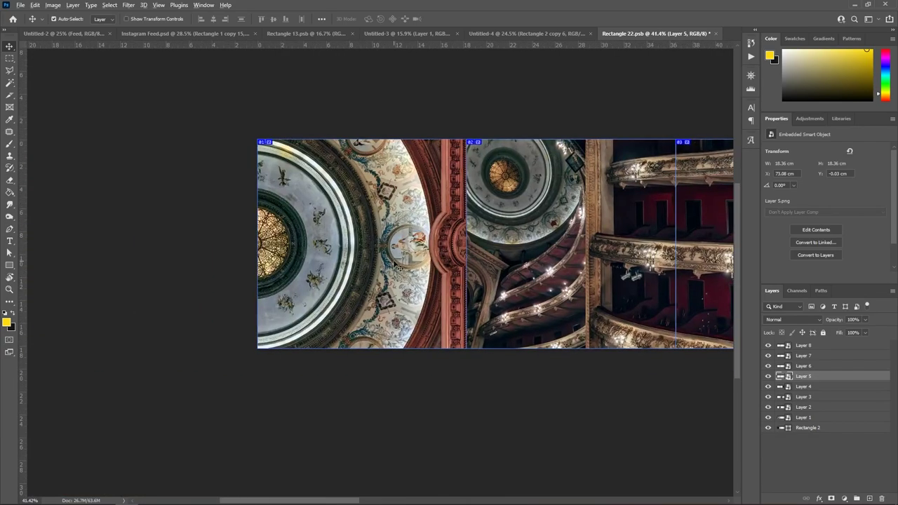
left_click_drag(427, 288, 325, 298)
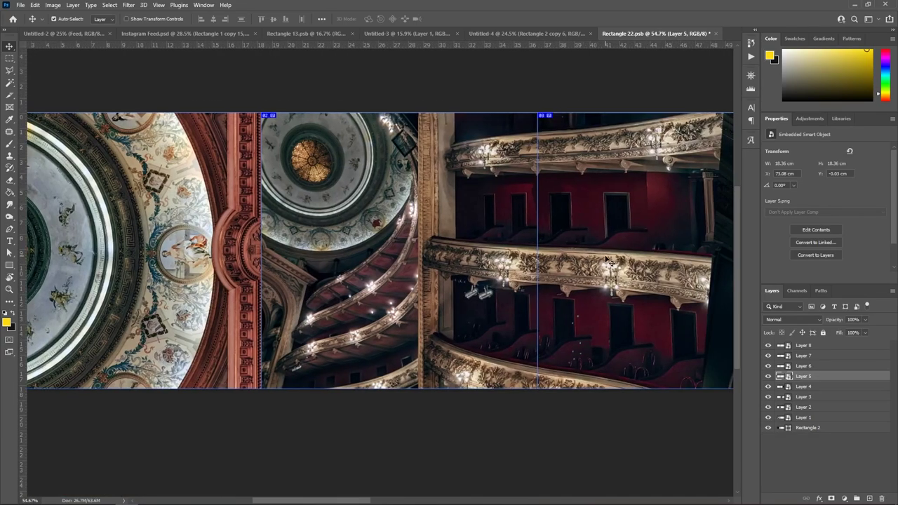
left_click_drag(607, 259, 396, 261)
left_click_drag(129, 288, 288, 260)
left_click_drag(701, 259, 498, 256)
left_click_drag(652, 259, 531, 259)
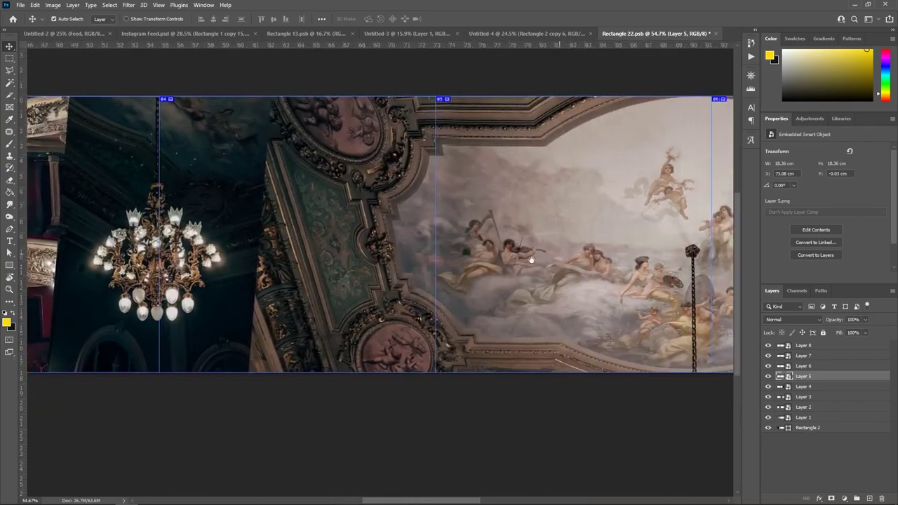
Step: Export the eight carousel slices as separate JPEG images to the images folder on the desktop
key("ctrl+0")
left_click(20, 5)
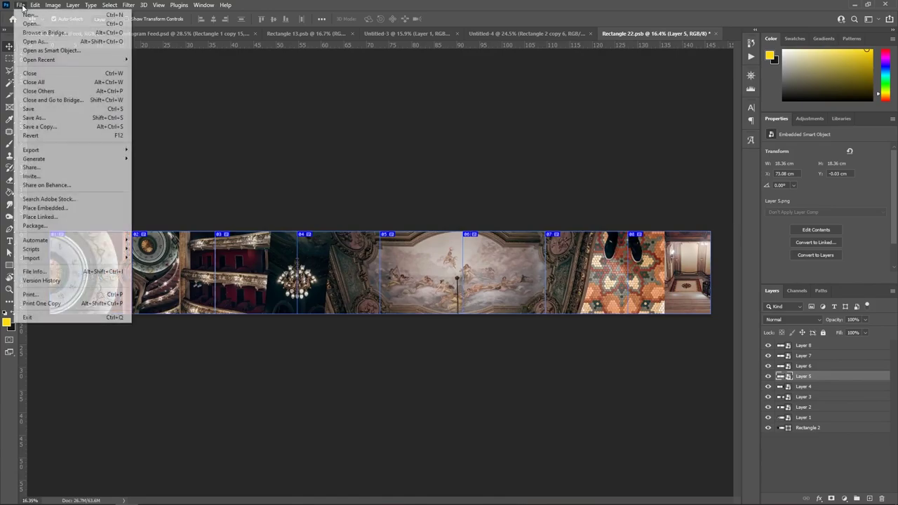
mouse_move(50, 149)
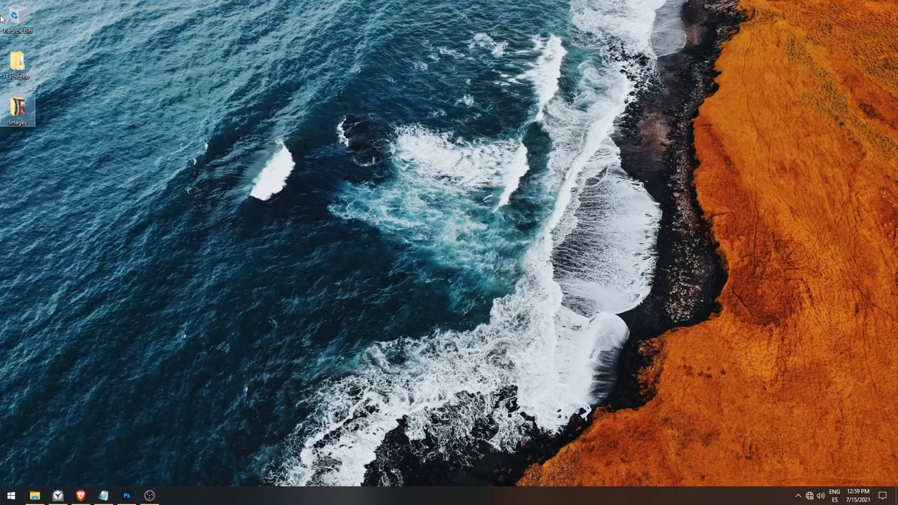
Step: Open the images folder on the desktop and review the exported carousel slices in Photos, starting with Rectangle-22_01.jpg
double_click(18, 111)
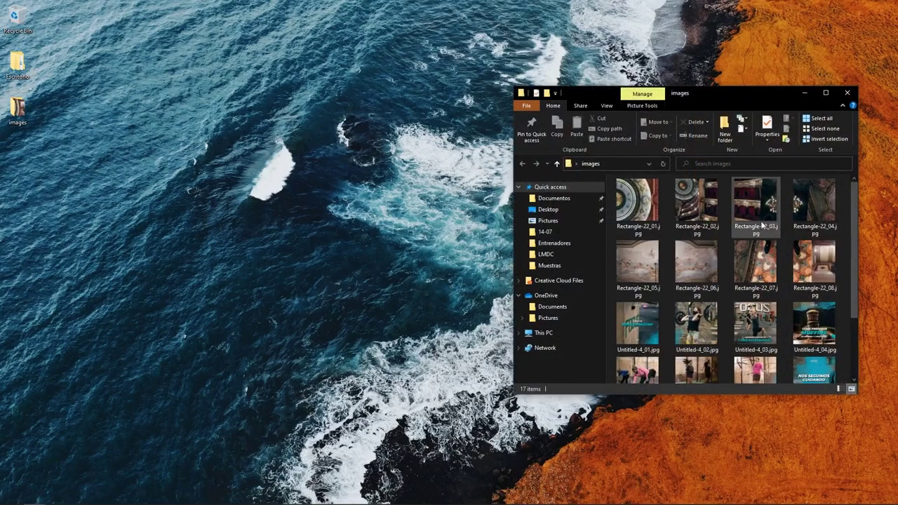
double_click(650, 205)
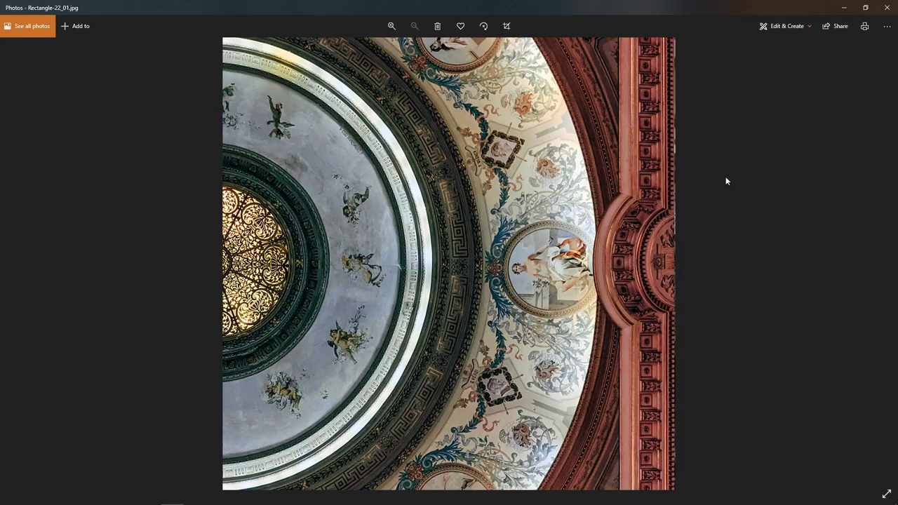
scroll(699, 176, "down", 6)
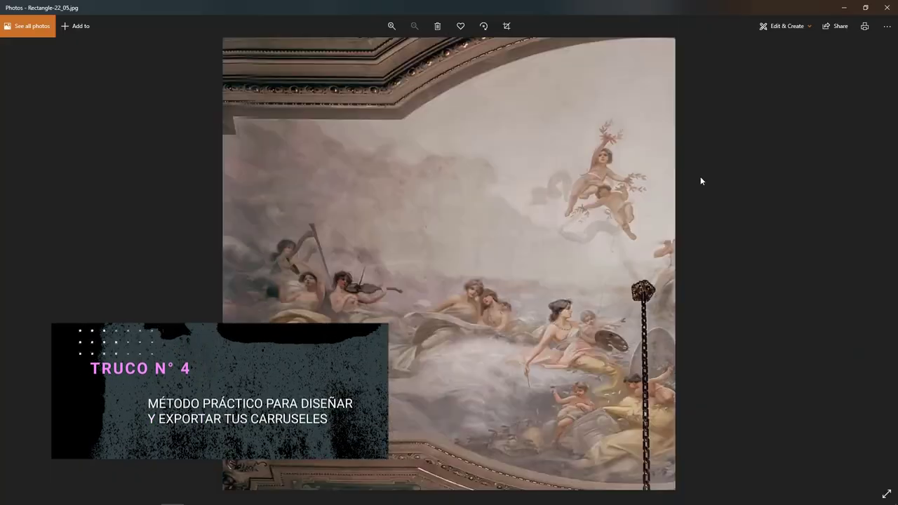
scroll(707, 177, "down", 1)
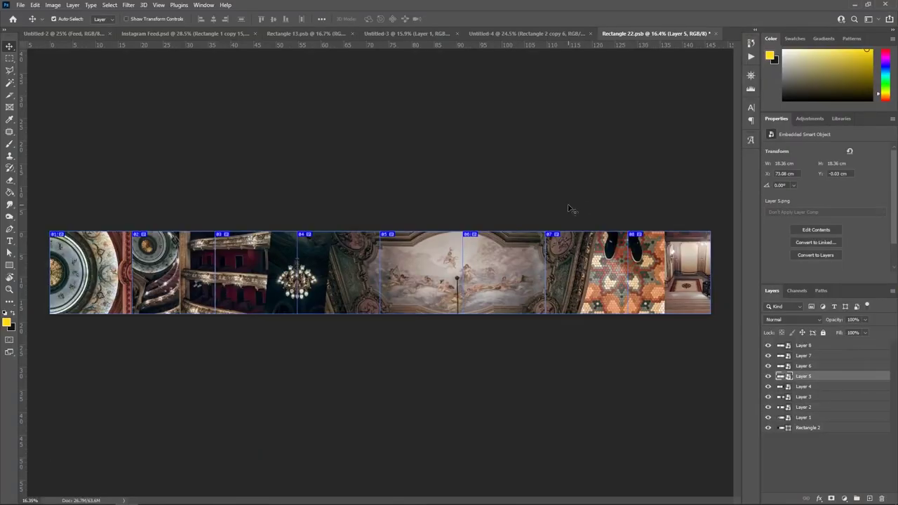
Step: Save the carousel smart object in Photoshop, return to Untitled-4 and shift the widened layer until its first image fills slice 02
key("ctrl+s")
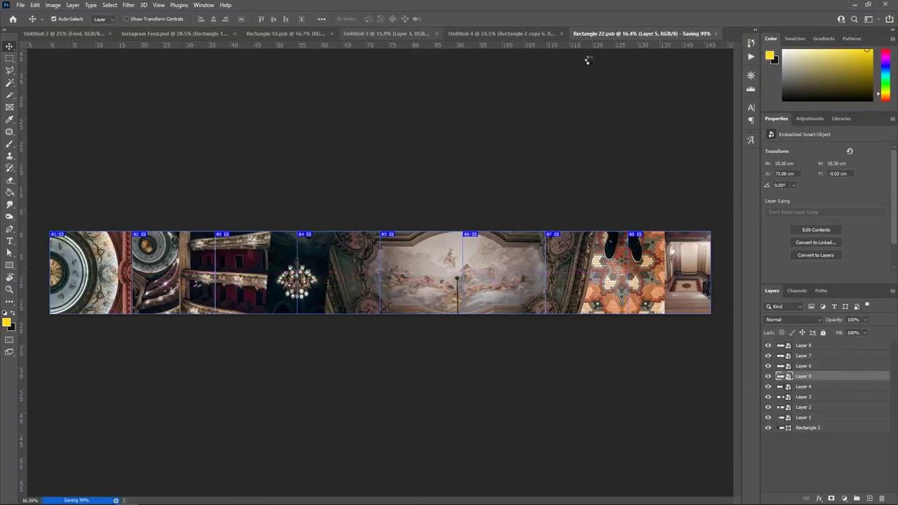
left_click(533, 36)
left_click_drag(399, 158, 475, 164)
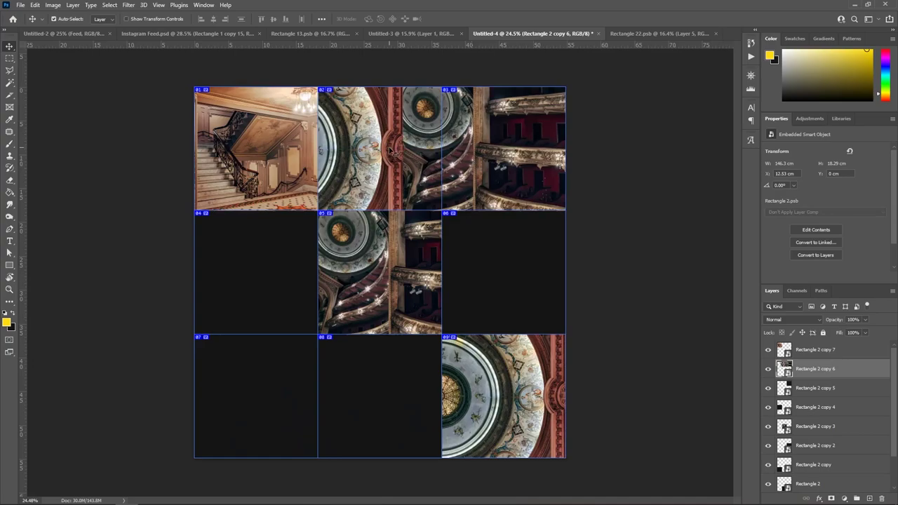
mouse_move(393, 151)
left_mouse_down()
mouse_move(490, 151)
mouse_move(408, 149)
left_mouse_up()
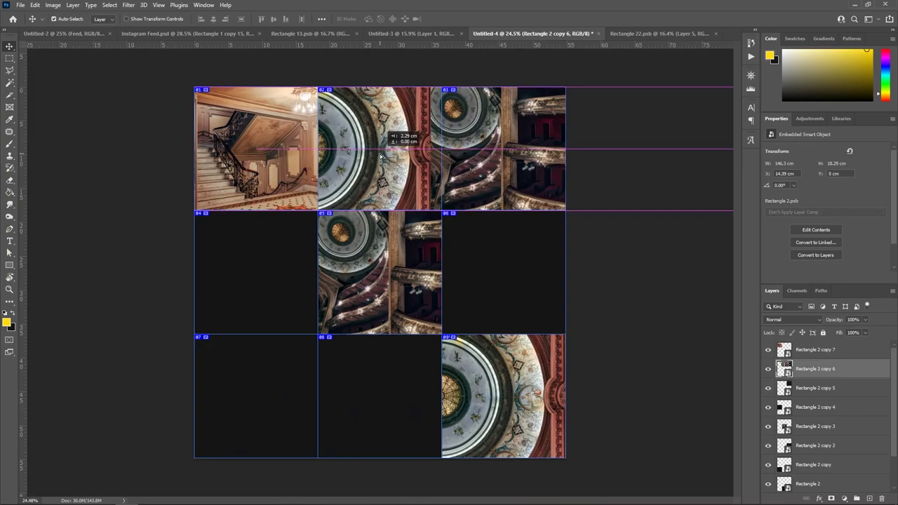
left_click_drag(372, 154, 382, 153)
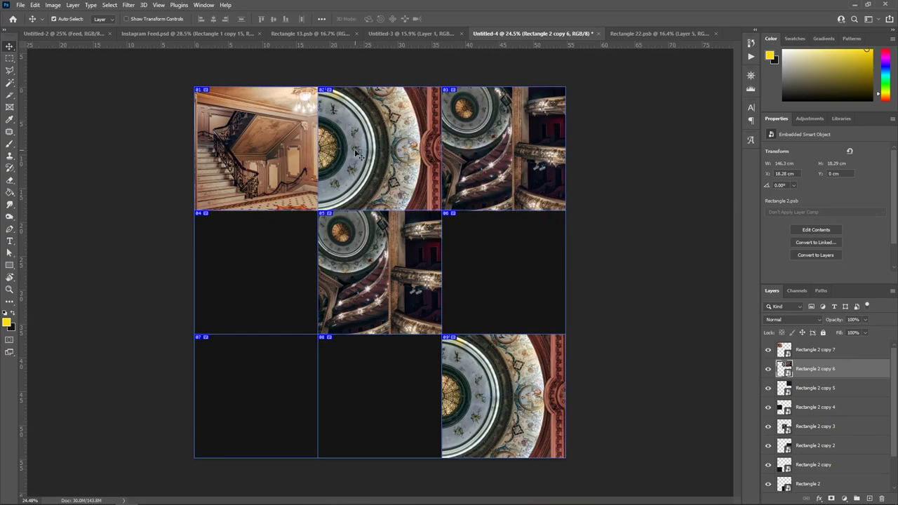
mouse_move(377, 142)
left_mouse_down()
mouse_move(407, 147)
mouse_move(502, 242)
mouse_move(502, 261)
mouse_move(315, 245)
mouse_move(254, 257)
mouse_move(264, 261)
mouse_move(264, 242)
mouse_move(366, 205)
mouse_move(380, 144)
left_mouse_up()
Step: Select the slice 02 square and add a layer mask from it to Rectangle 2 copy 6, limiting the carousel to that cell
left_click(8, 59)
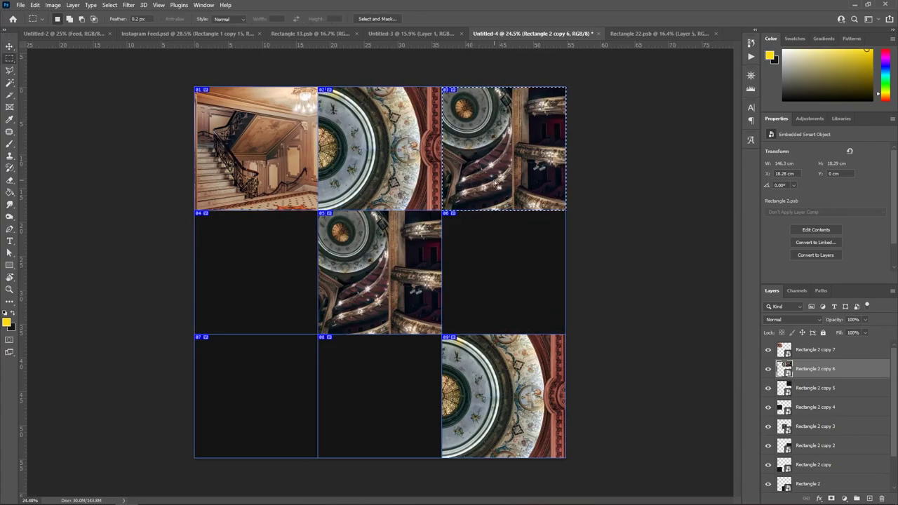
left_click_drag(386, 179, 367, 181)
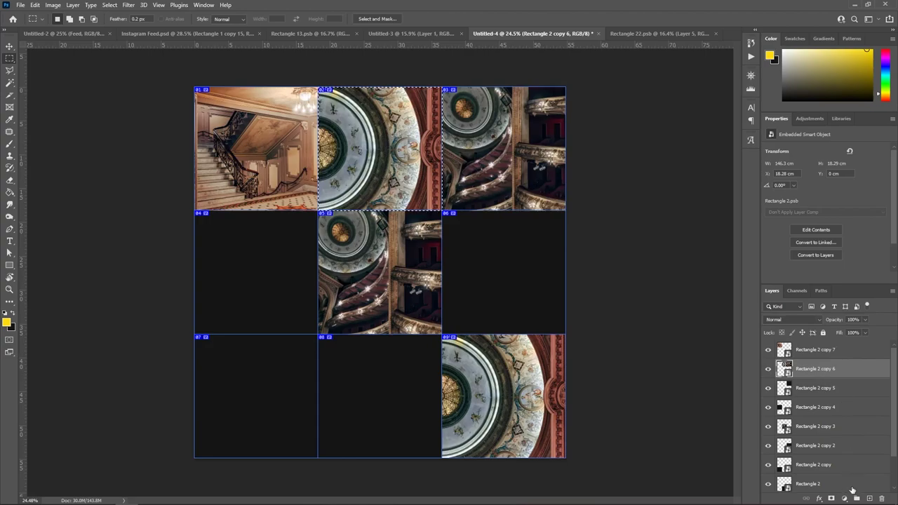
left_click(831, 498)
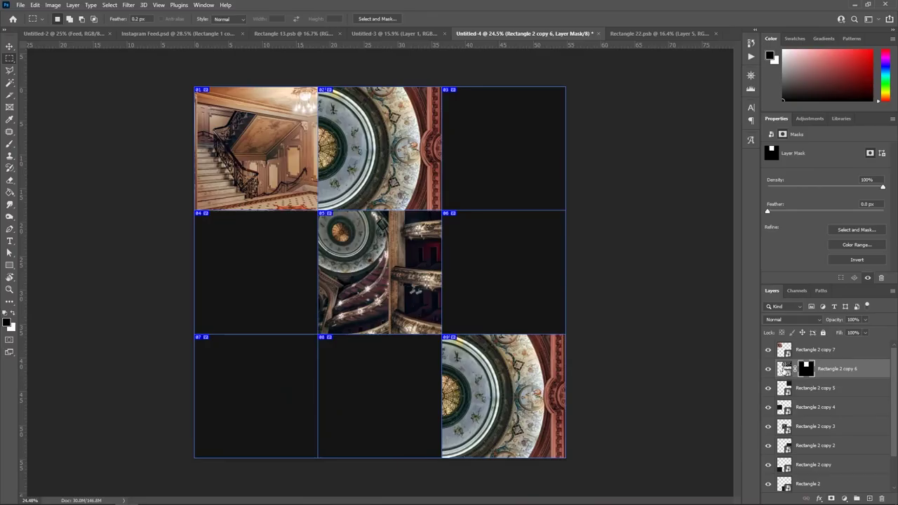
left_click(784, 370)
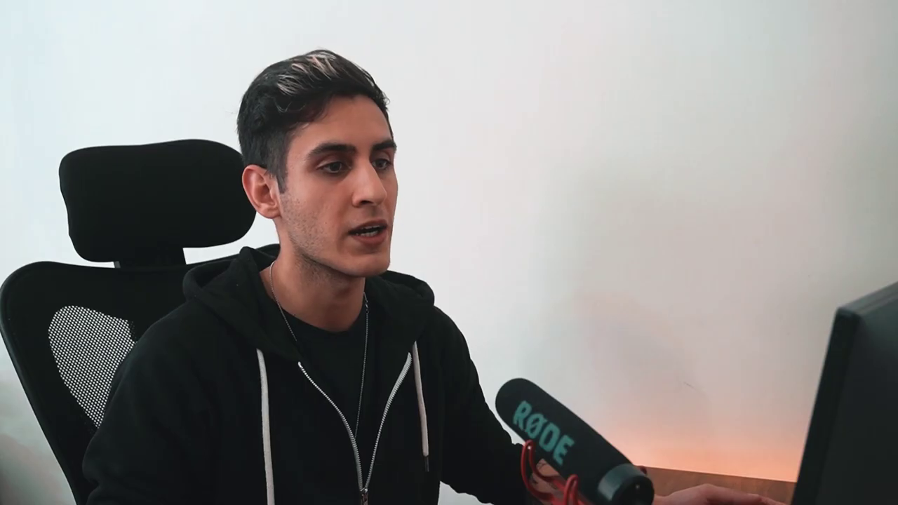